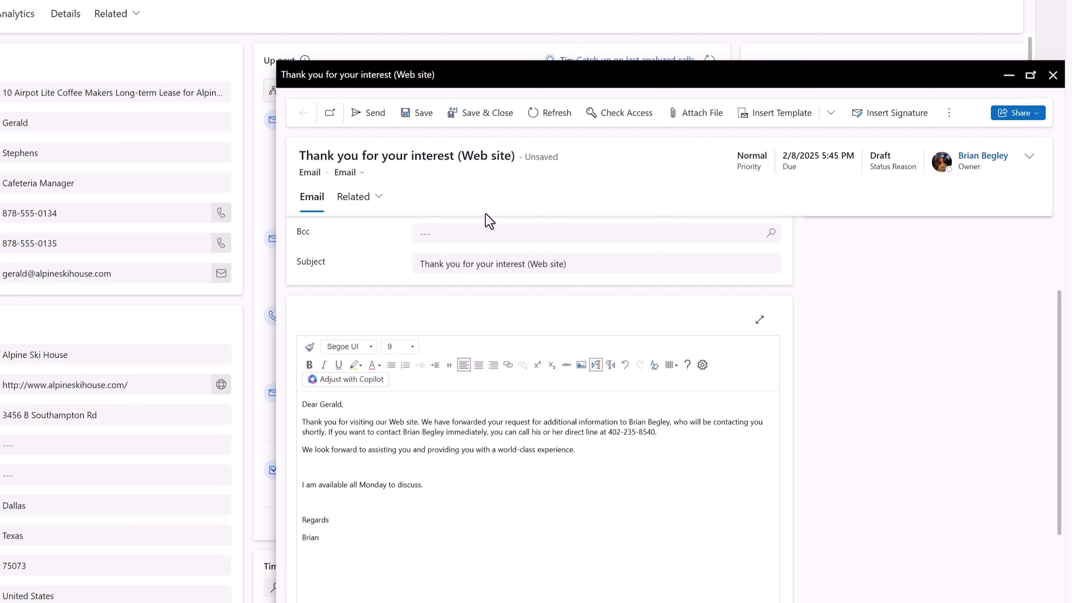
Send the drafted "Thank you for your interest" email, continuing despite the disabled mailbox.
left_click(460, 229)
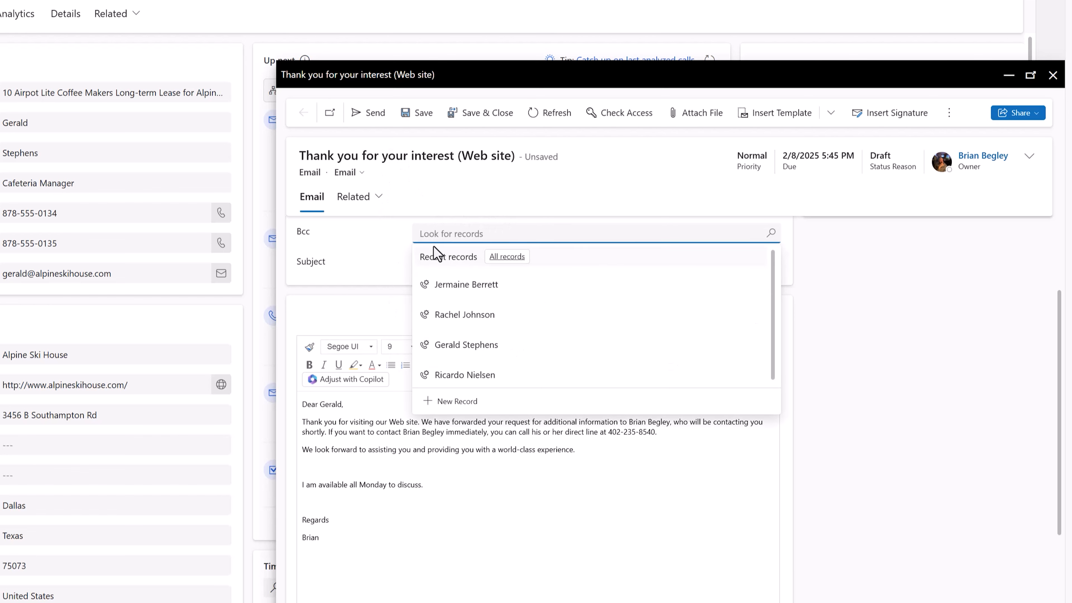
left_click(377, 264)
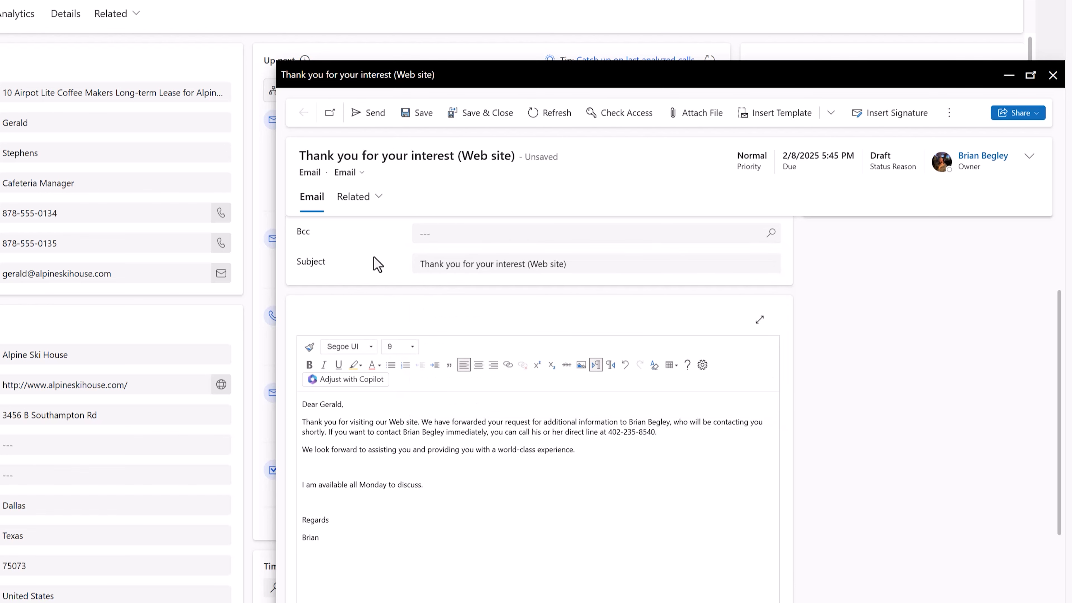
left_click(376, 118)
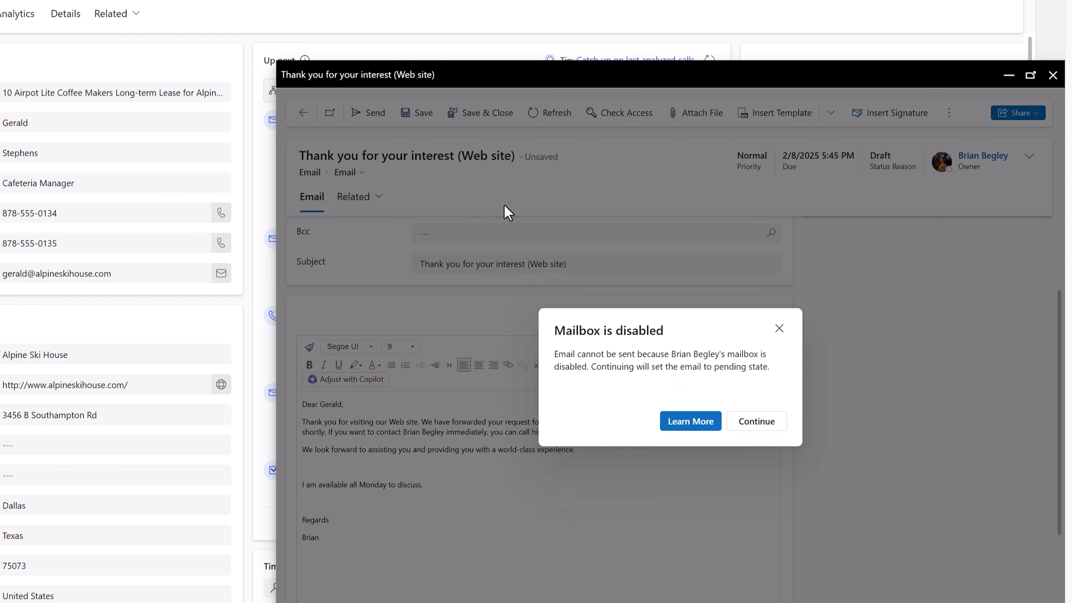
left_click(749, 427)
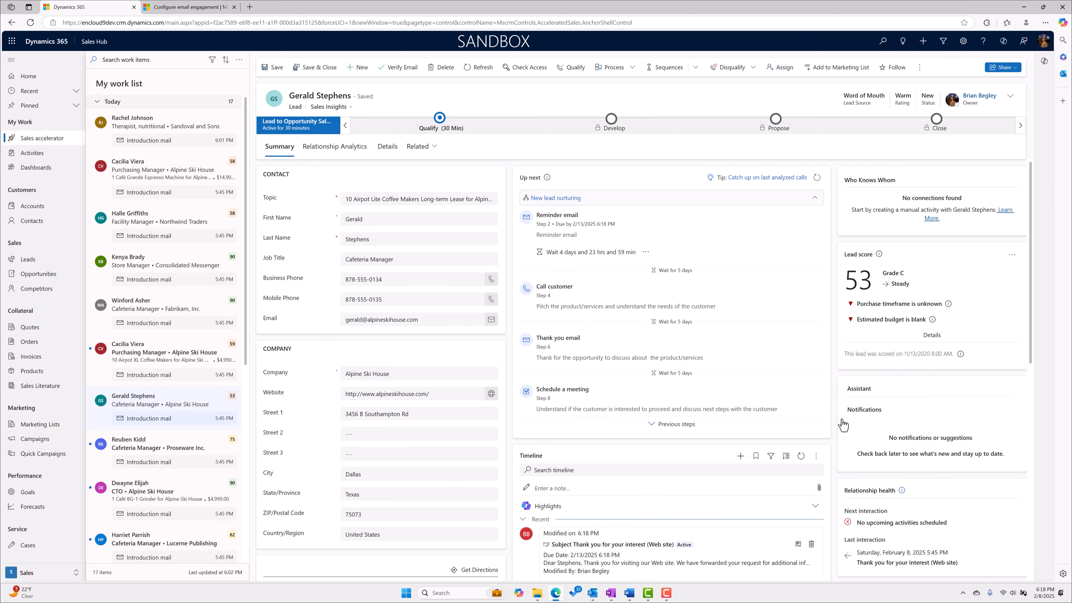
scroll(614, 526, "down", 5)
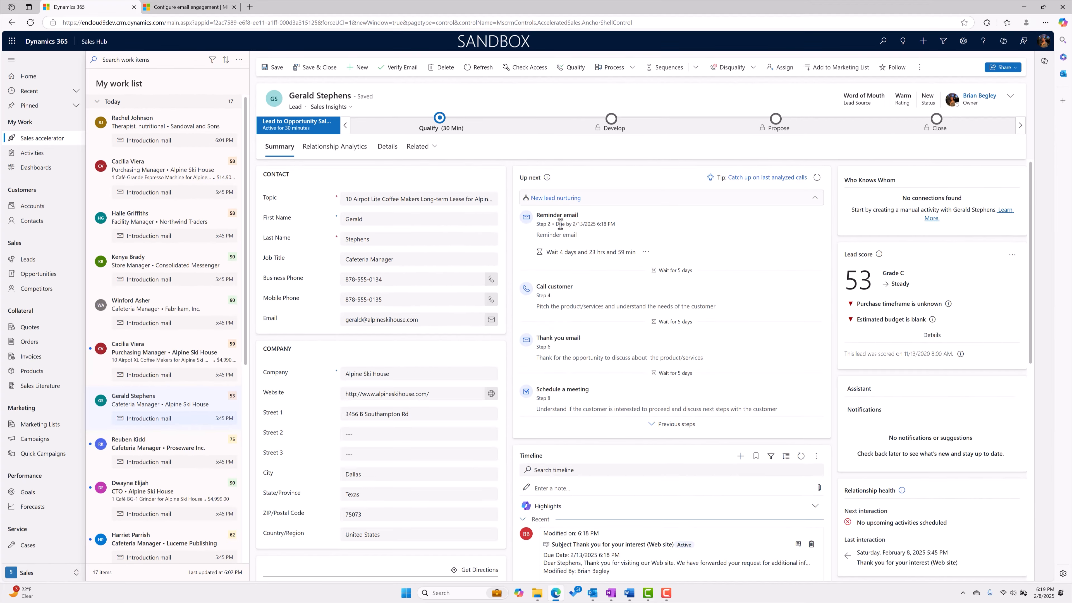
scroll(661, 245, "down", 1)
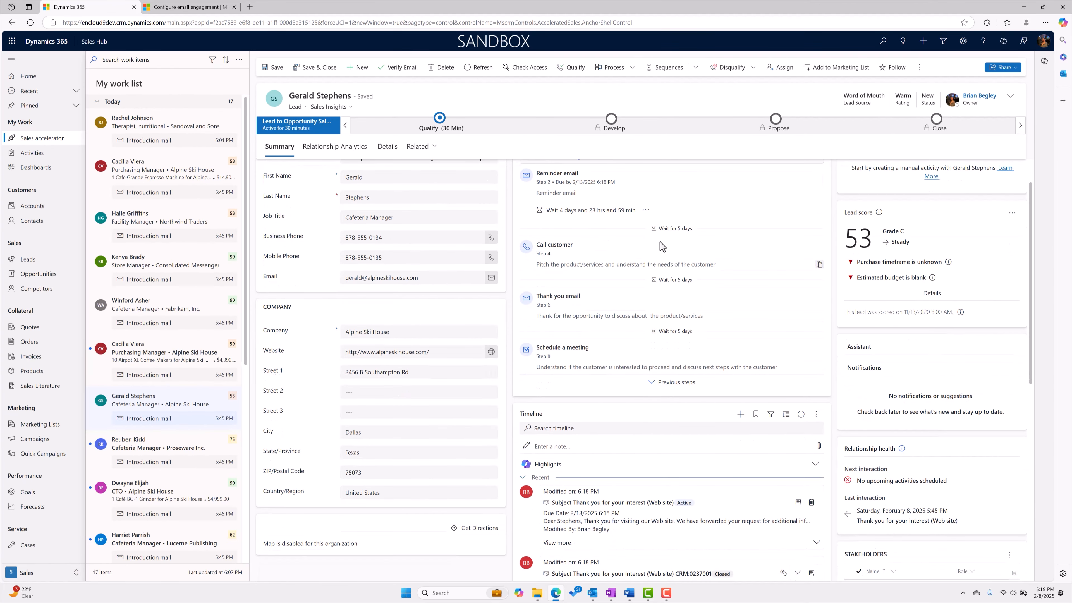
scroll(657, 240, "up", 1)
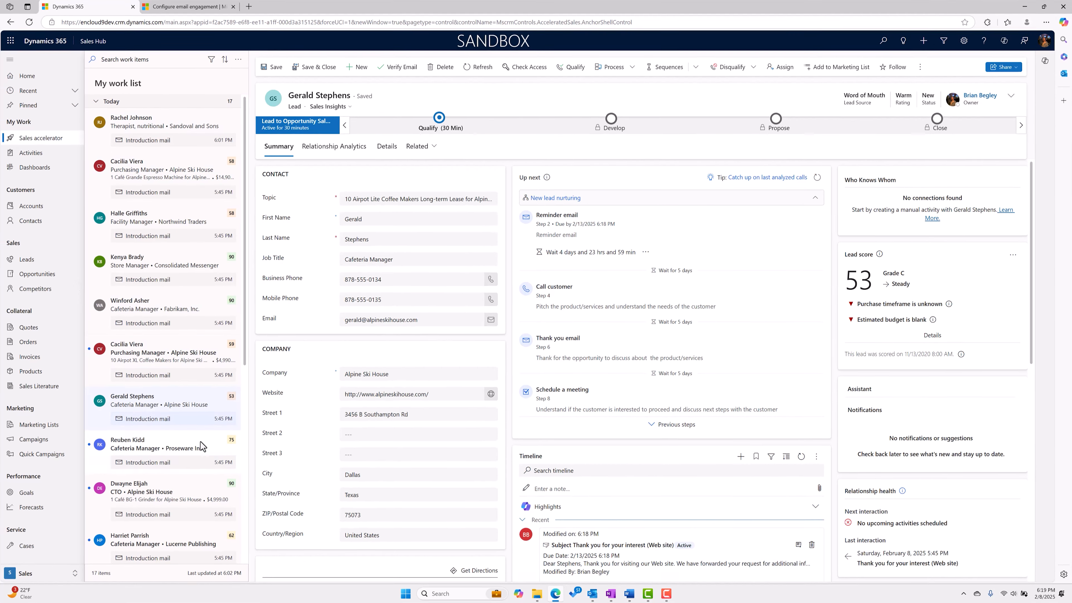
Open the Proseware Cafeteria Manager's lead and try to mark its introduction mail step complete.
left_click(200, 442)
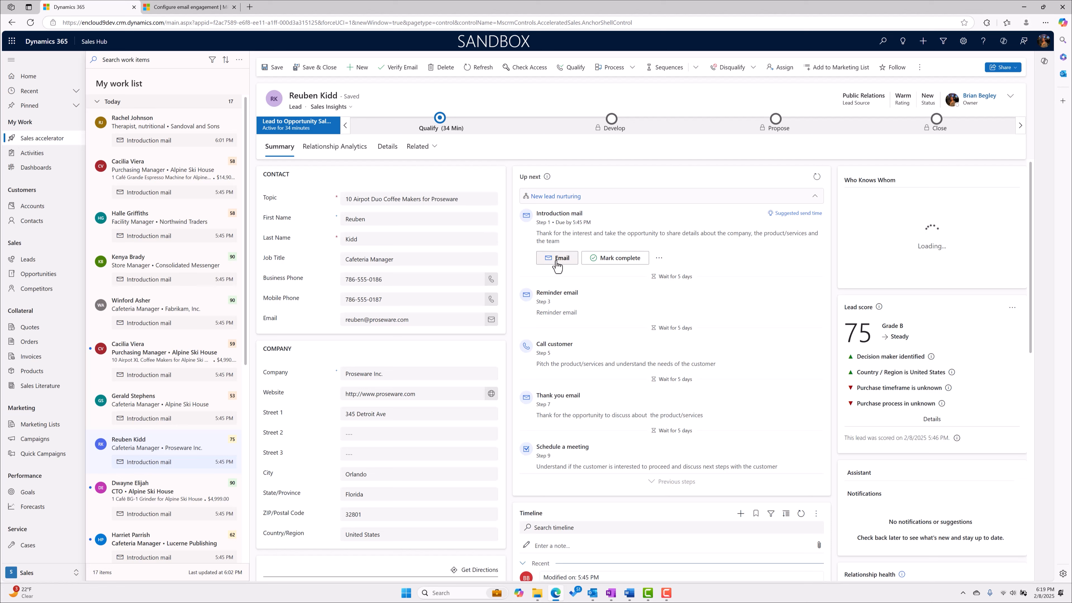
left_click(614, 264)
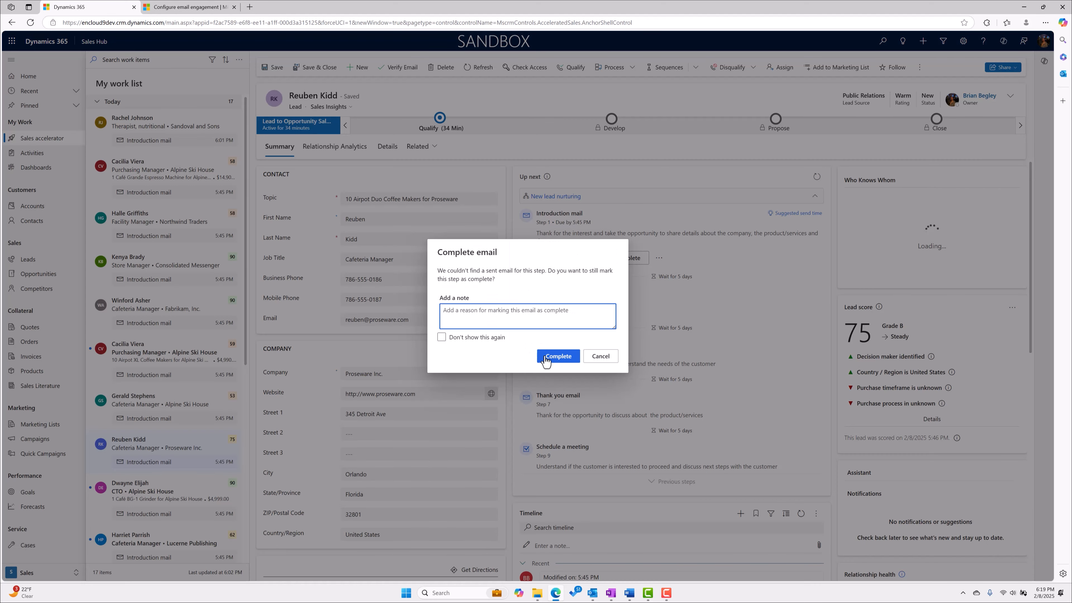
left_click(601, 356)
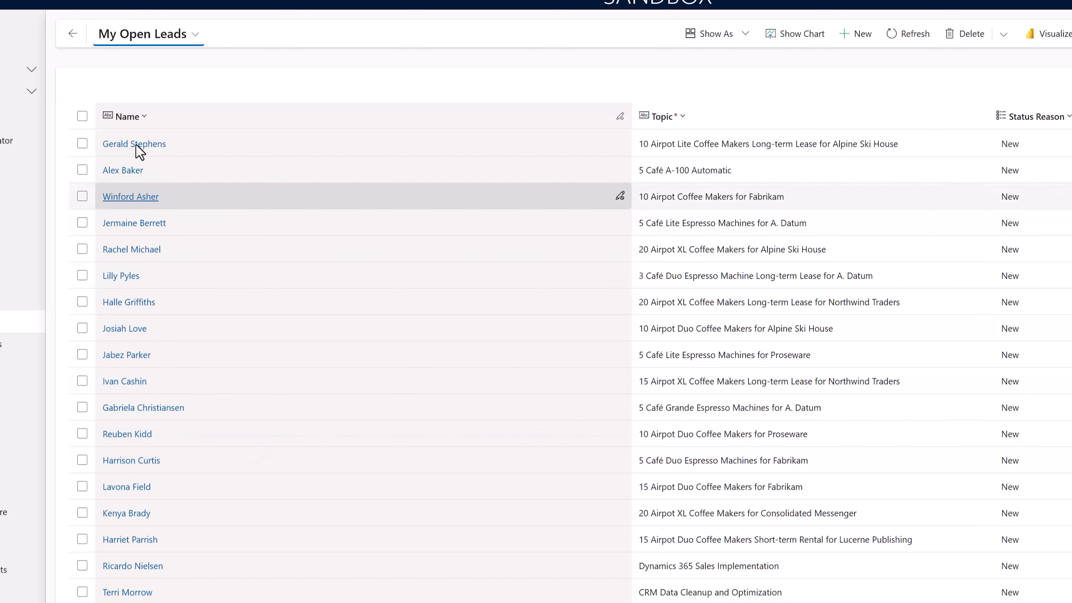
Show My open leads without sequences and open the lead "5 Café Lite Espresso Machines for A. Datum".
left_click(194, 36)
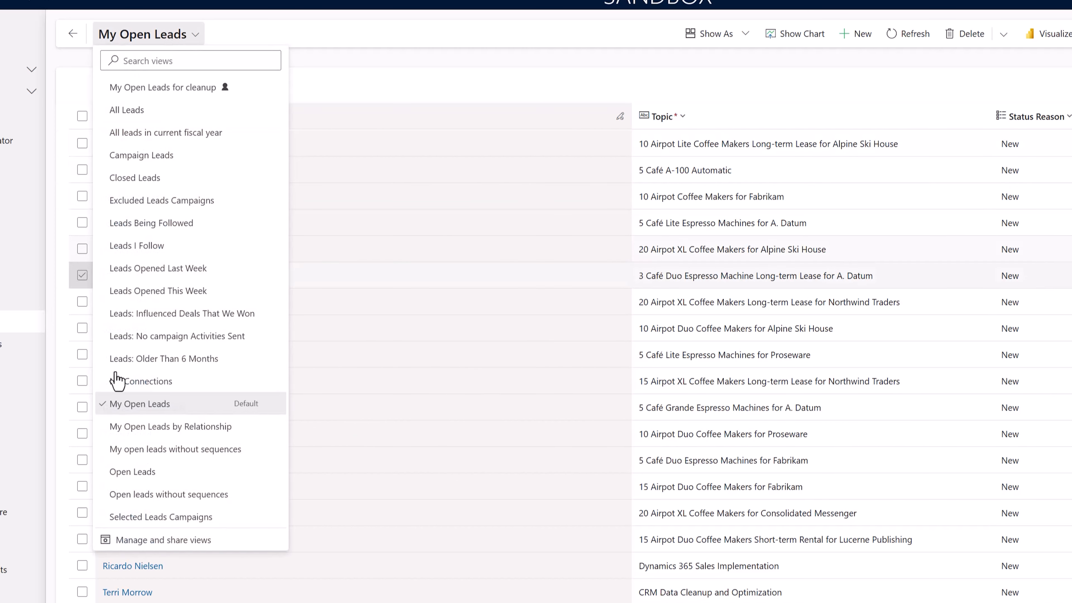
left_click(179, 451)
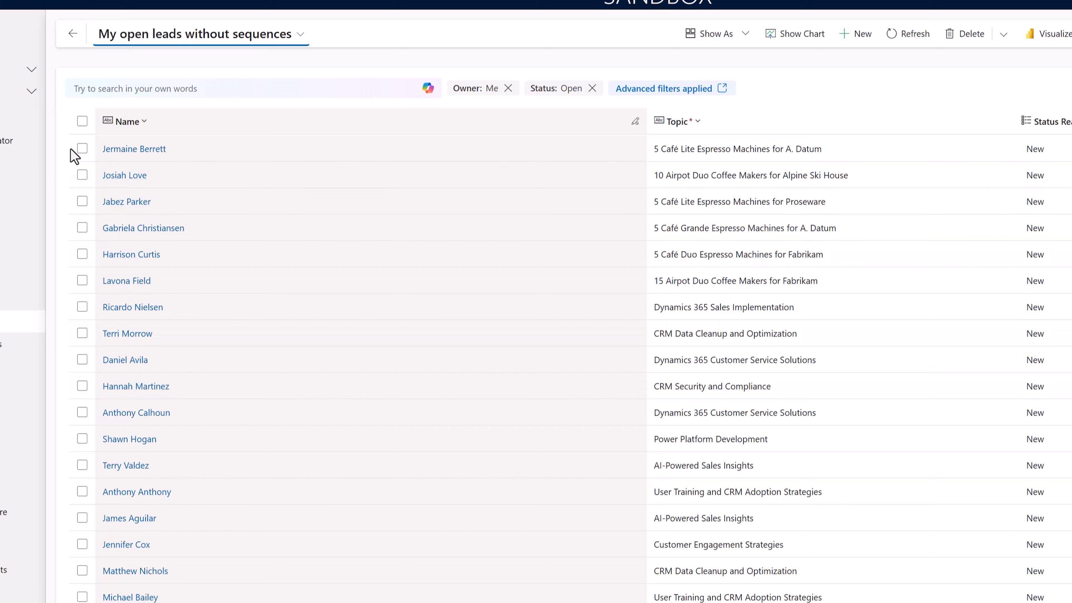
left_click(135, 149)
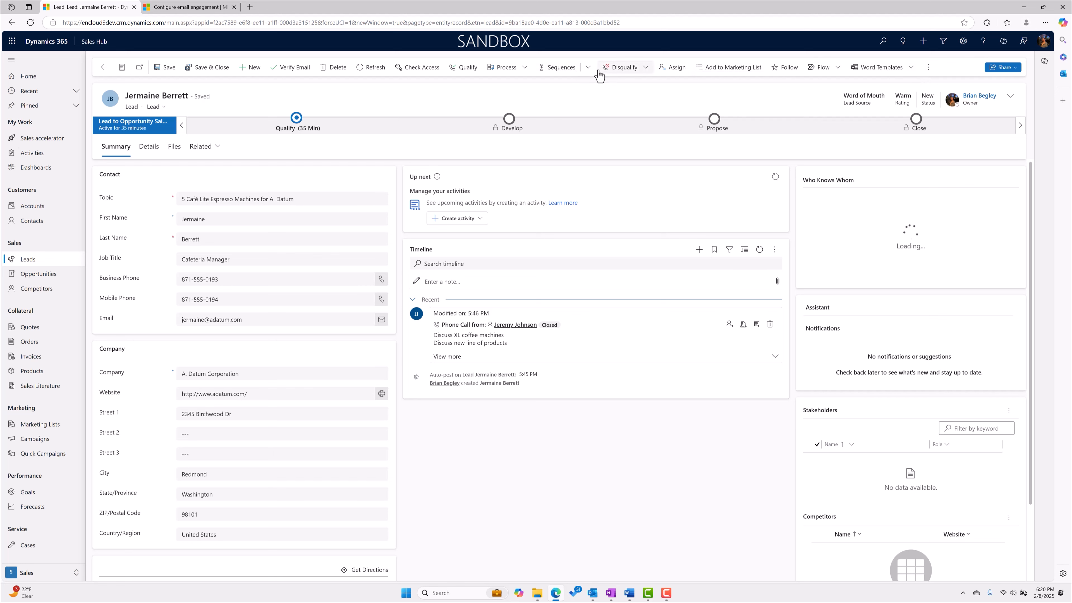
Connect this lead to the New lead nurturing sequence after previewing its activities, and assign it to the preset seller.
left_click(588, 68)
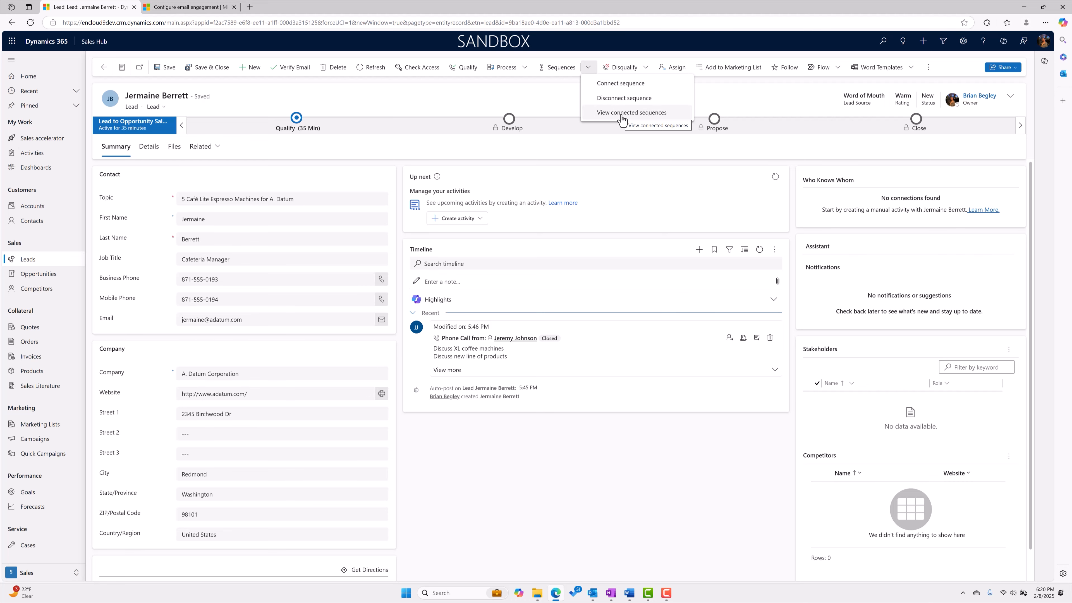
left_click(620, 83)
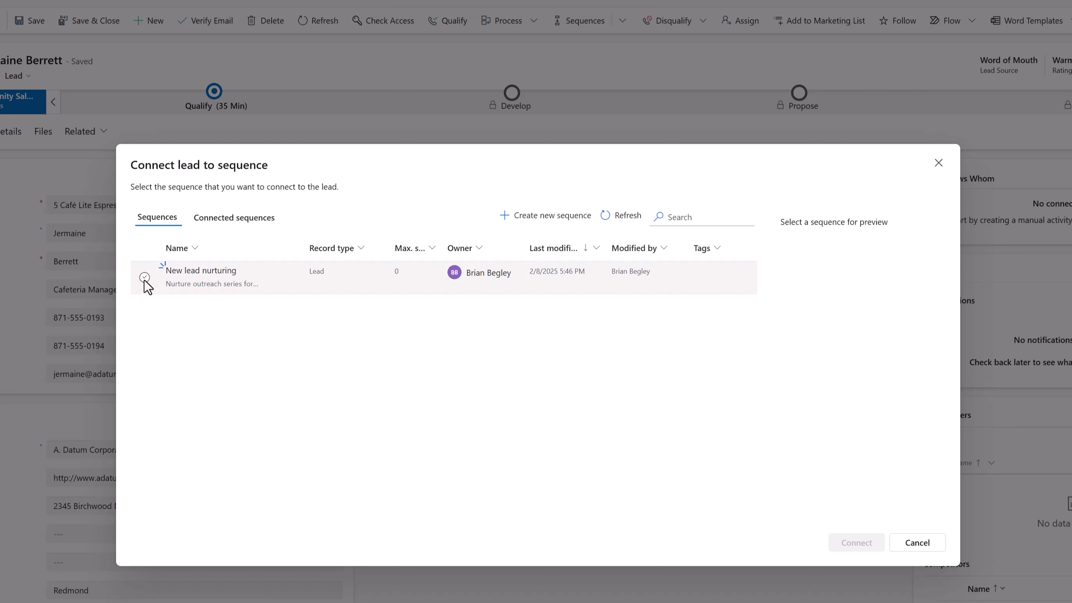
left_click(145, 278)
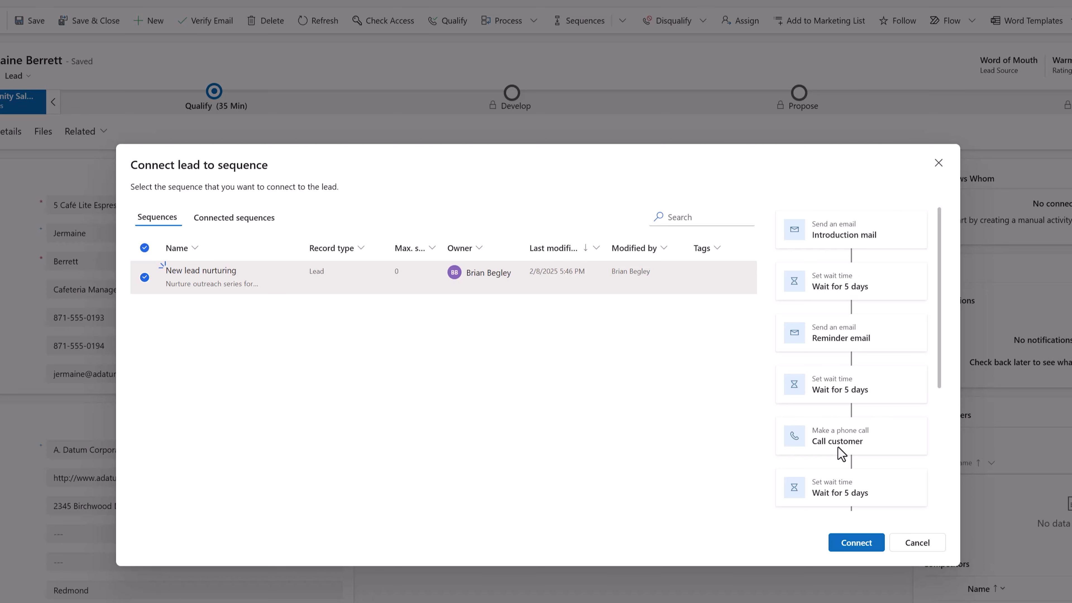
scroll(838, 446, "down", 1)
scroll(838, 446, "down", 3)
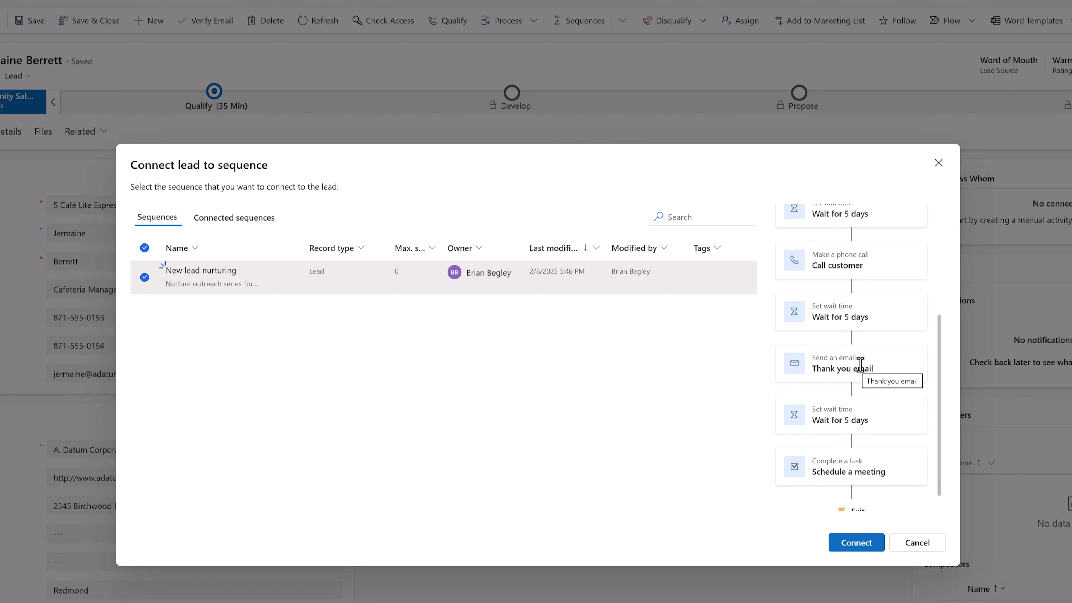
scroll(863, 395, "down", 1)
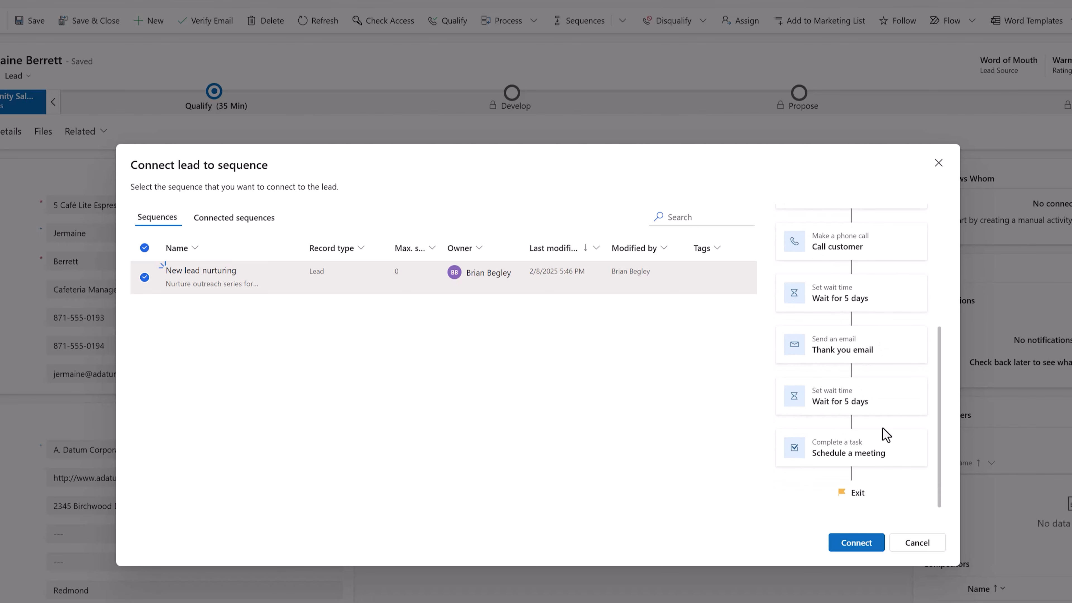
left_click(854, 544)
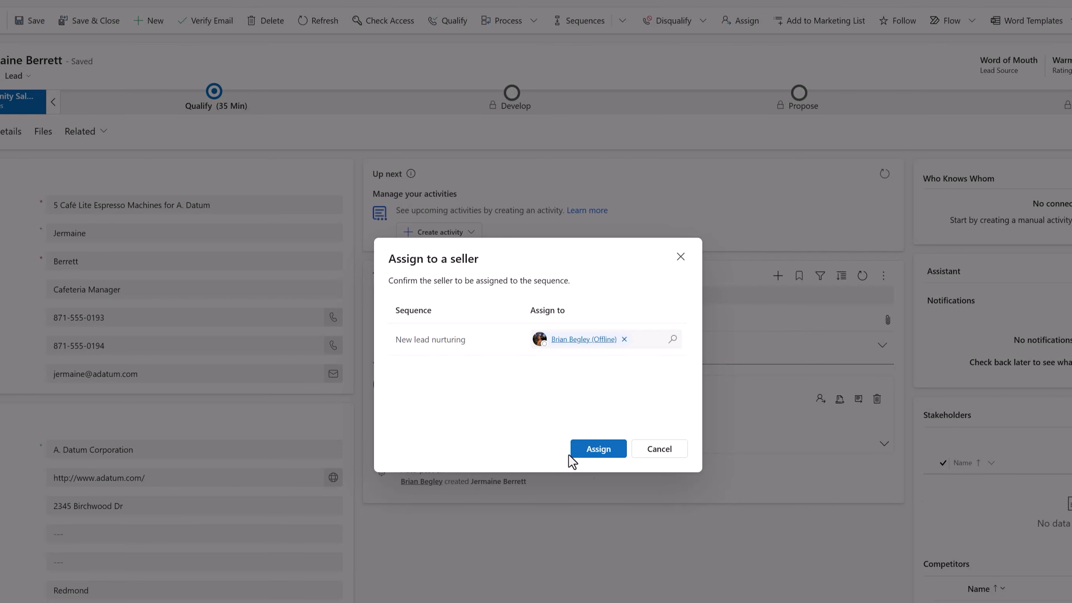
mouse_move(600, 342)
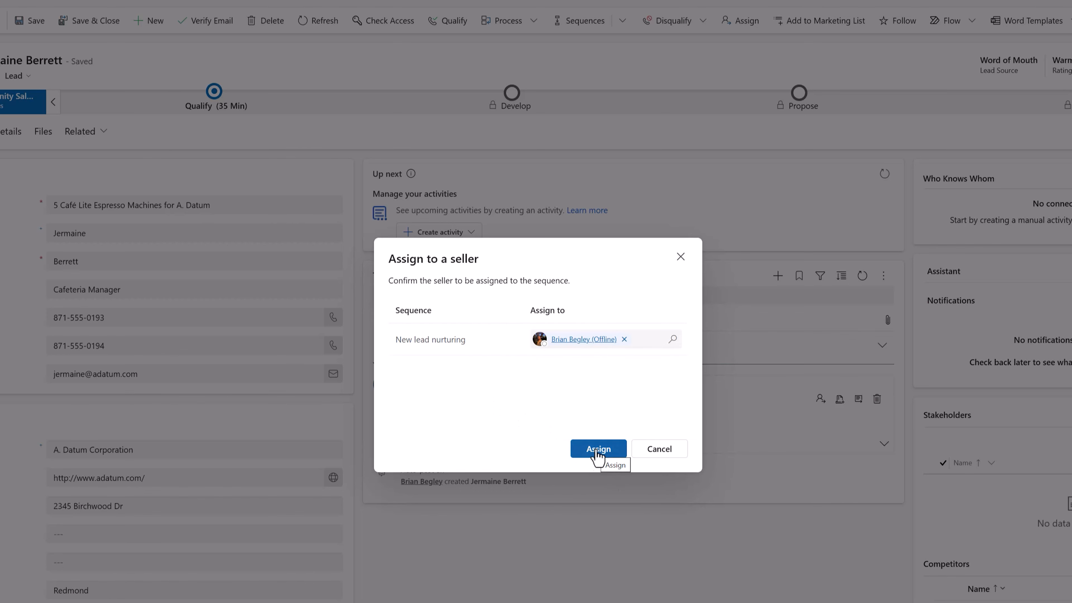
left_click(598, 451)
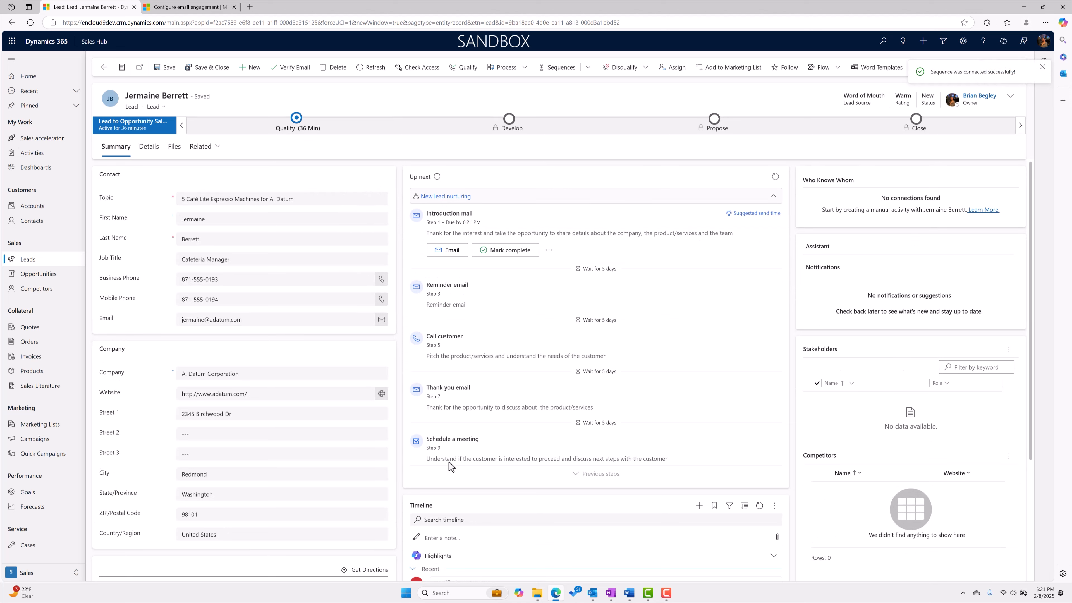
Return to the leads list, show My open leads without sequences and select the first eleven leads.
left_click(30, 261)
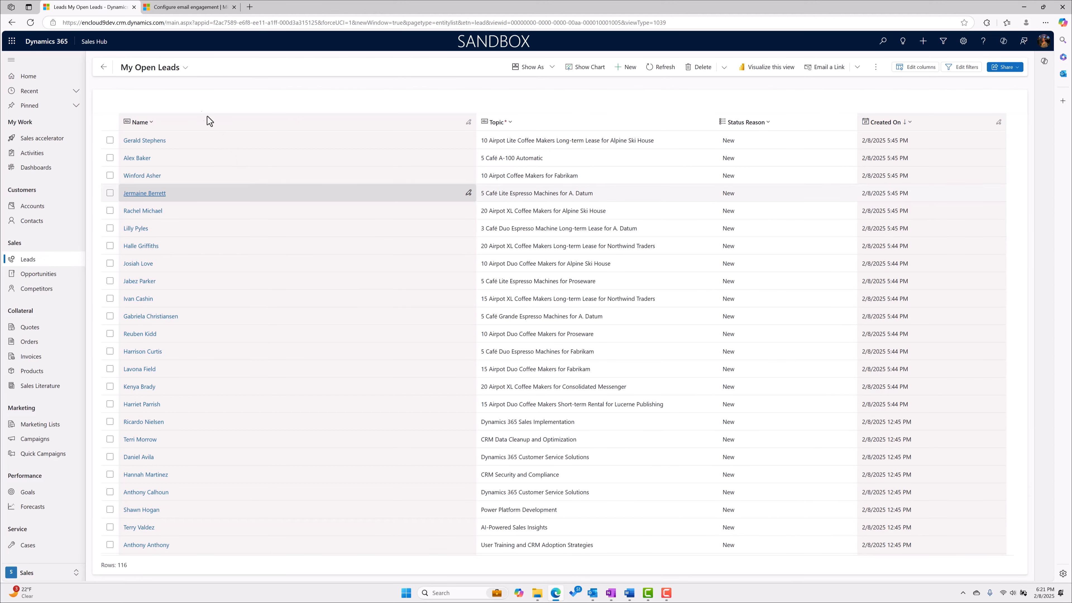
left_click(179, 70)
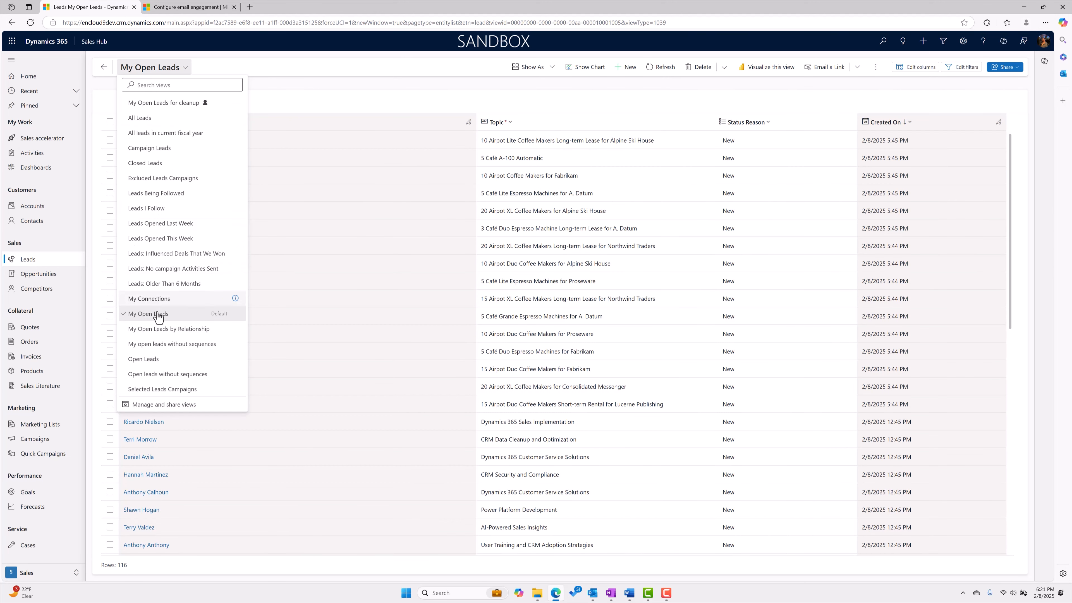
left_click(163, 345)
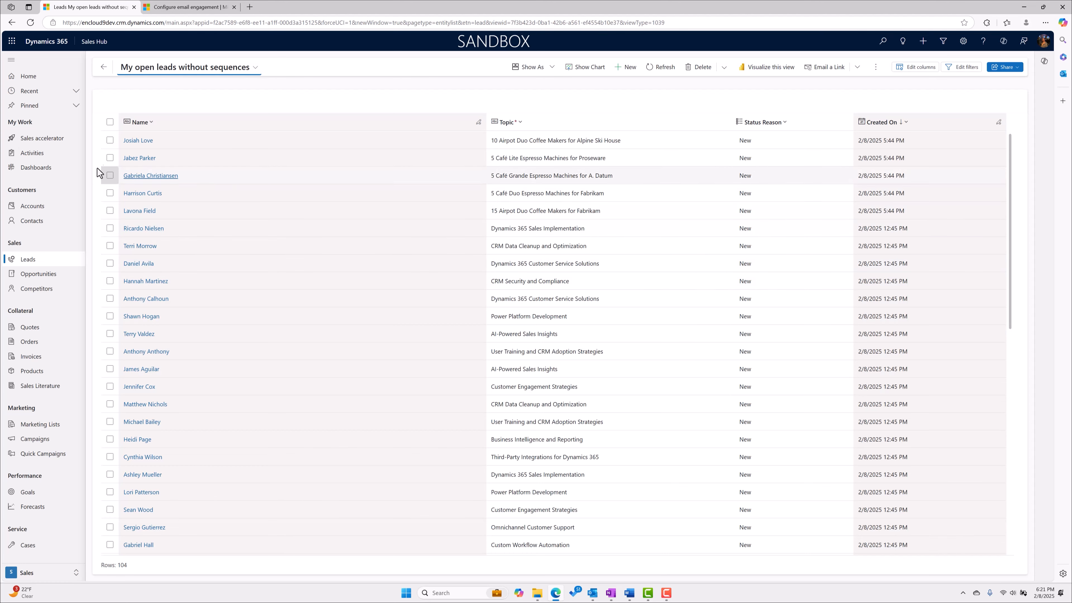
left_click(110, 144)
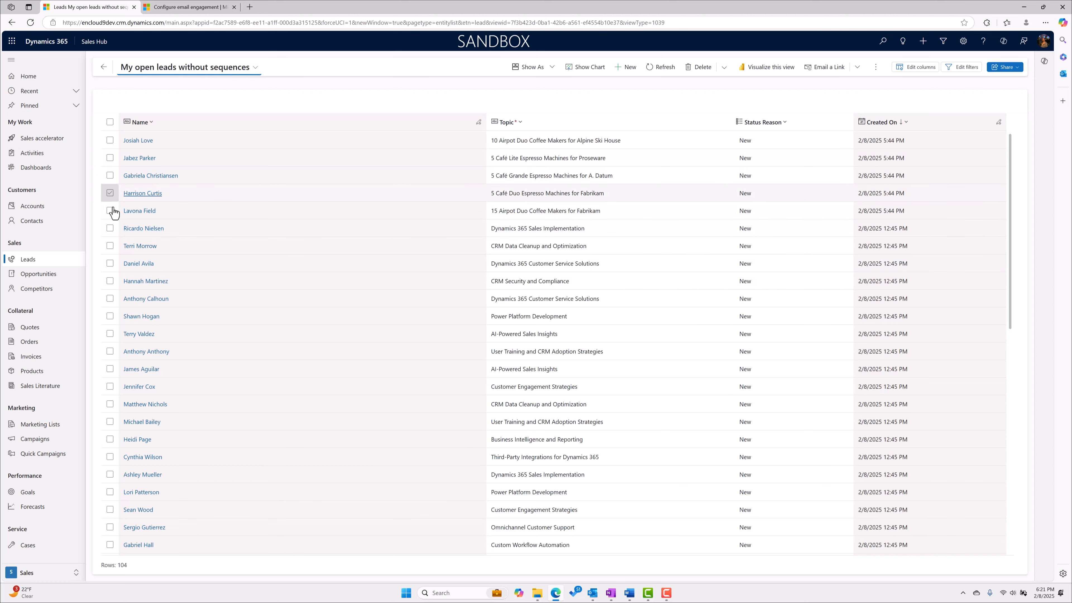
left_click(110, 320, "shift")
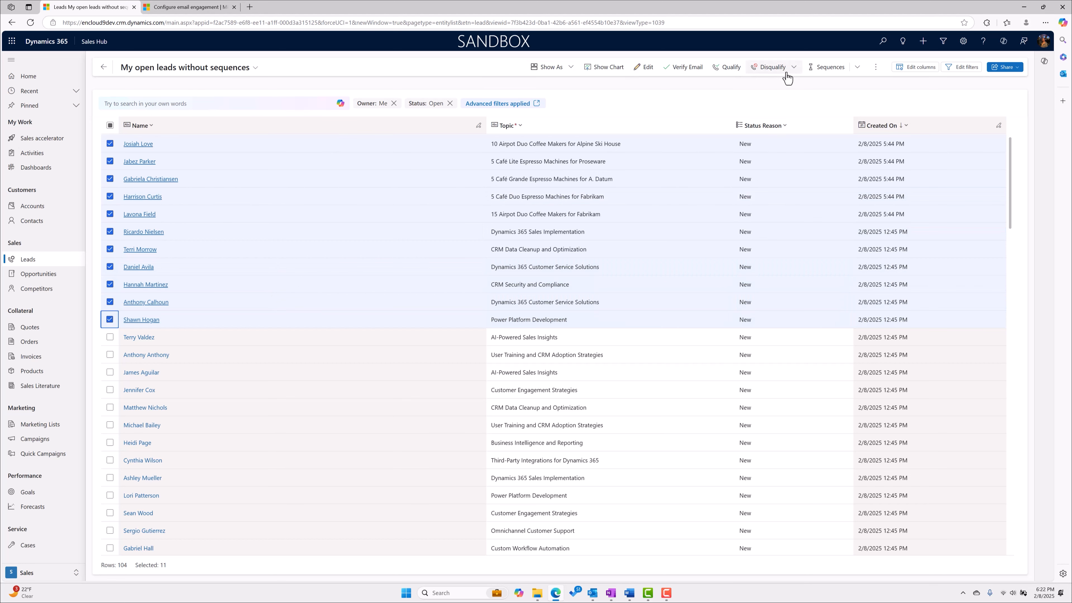
Connect the selected leads to the New lead nurturing sequence and assign them to the preset seller.
left_click(857, 68)
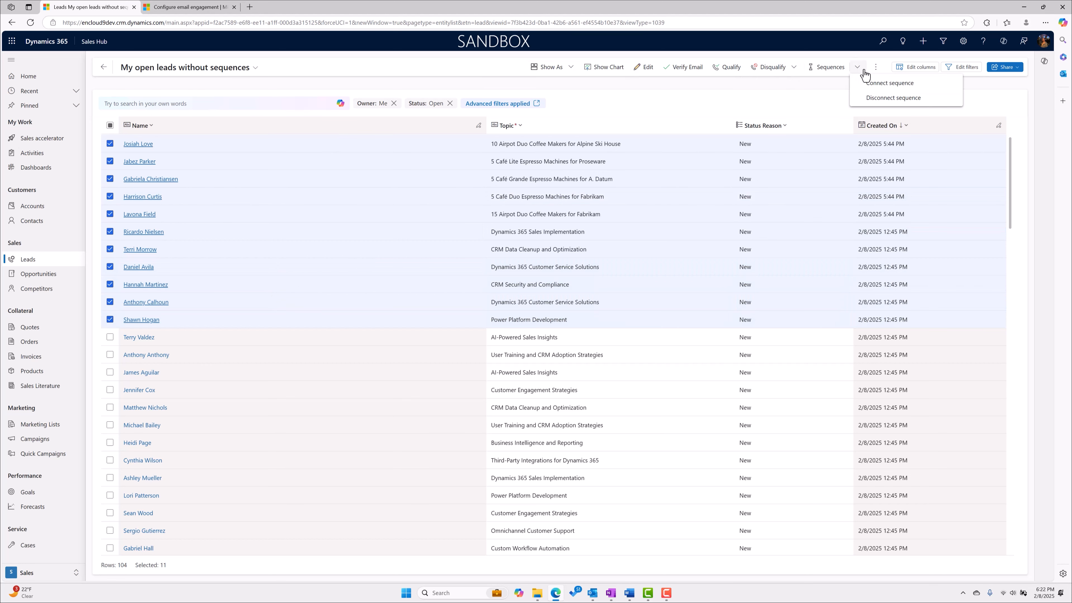
left_click(888, 85)
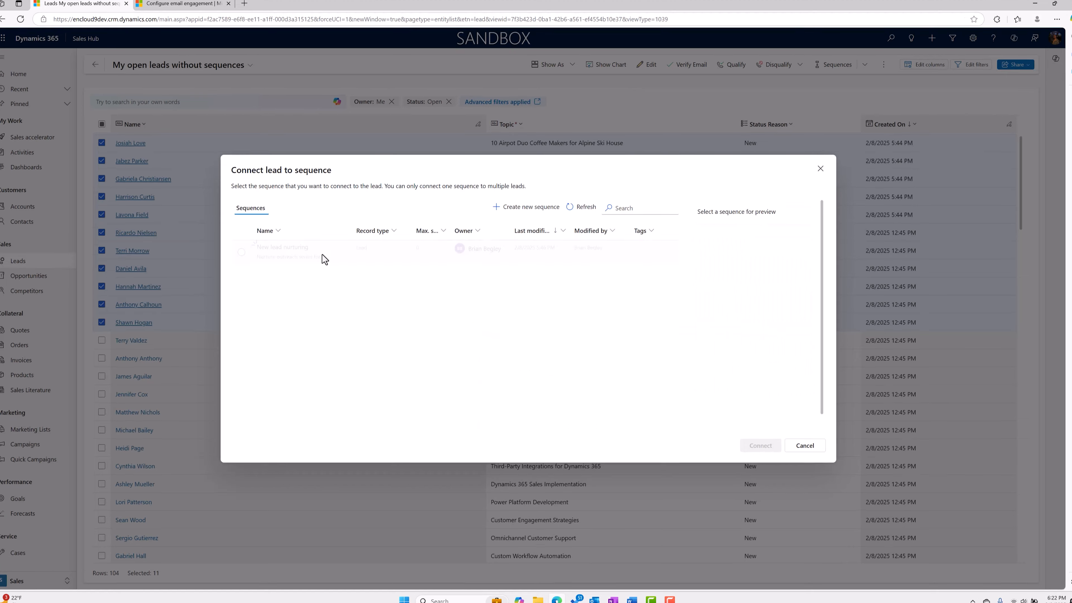
left_click(194, 265)
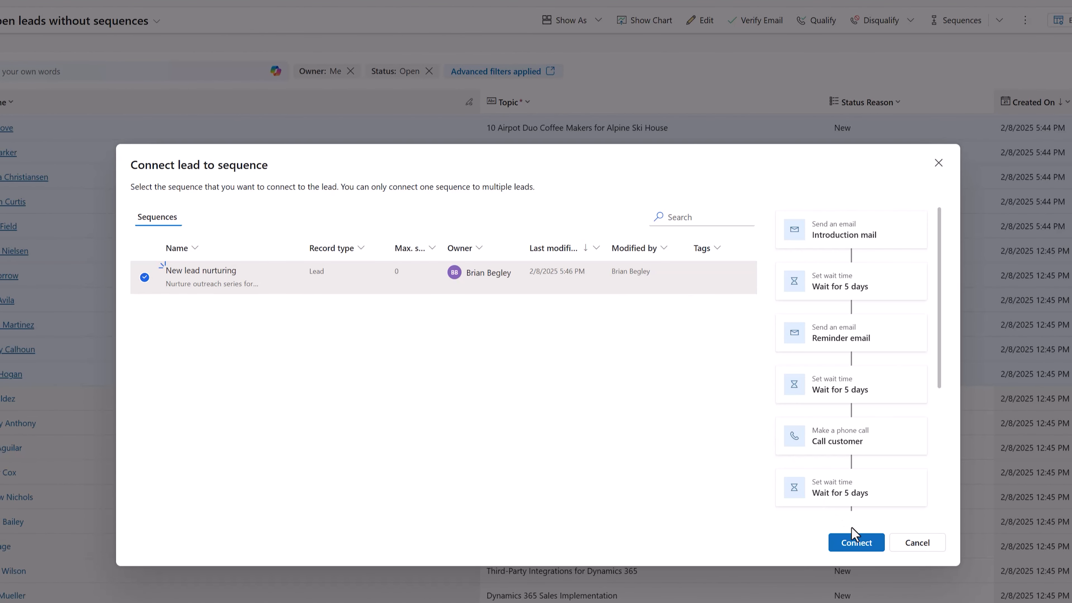
left_click(857, 545)
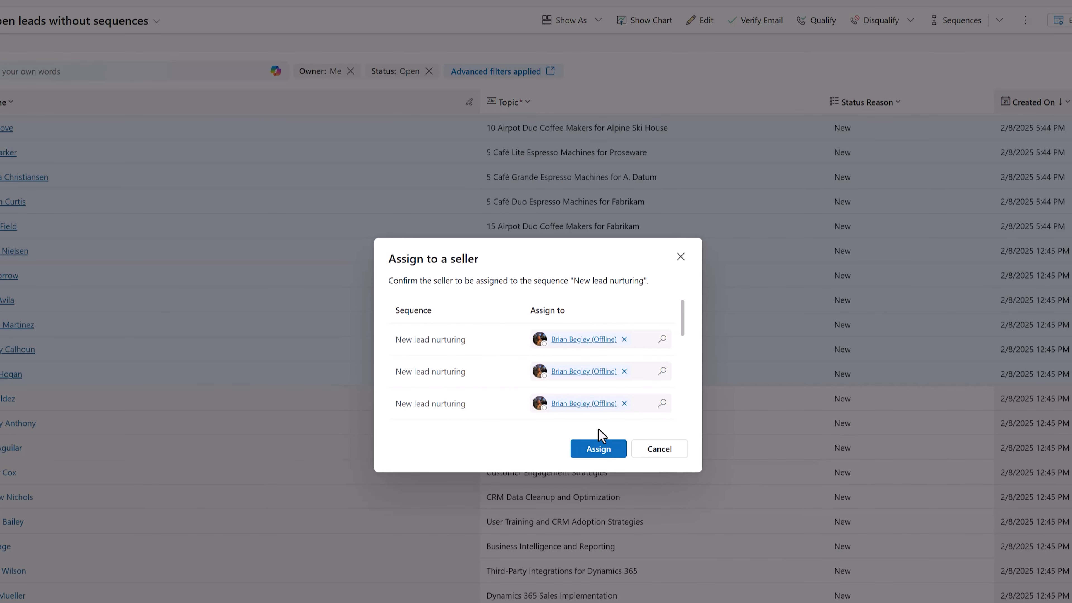
left_click(598, 448)
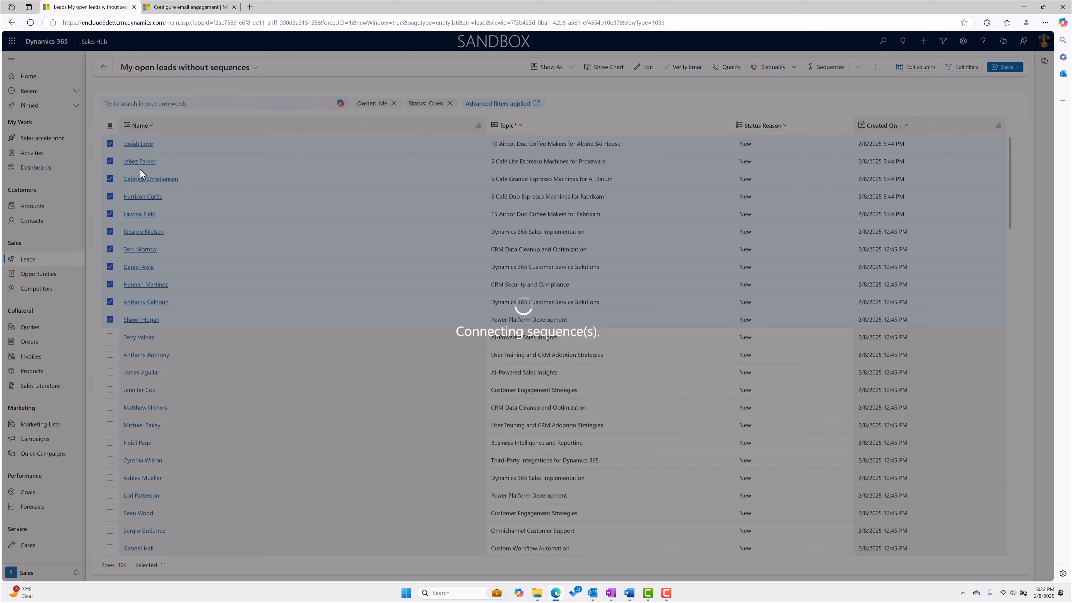
Open the Sales accelerator work list containing the newly connected leads.
left_click(44, 140)
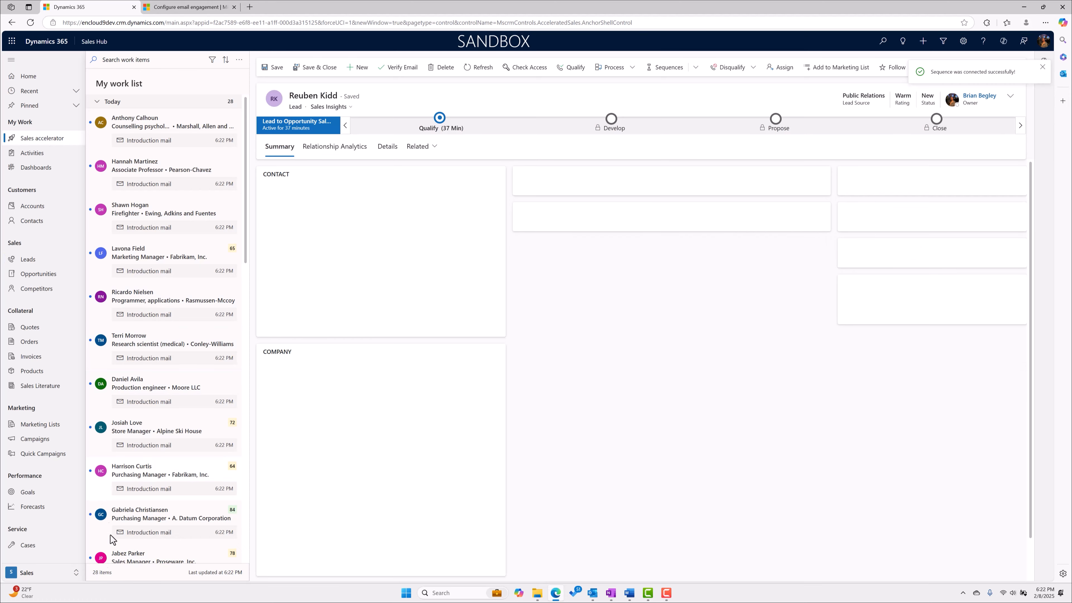